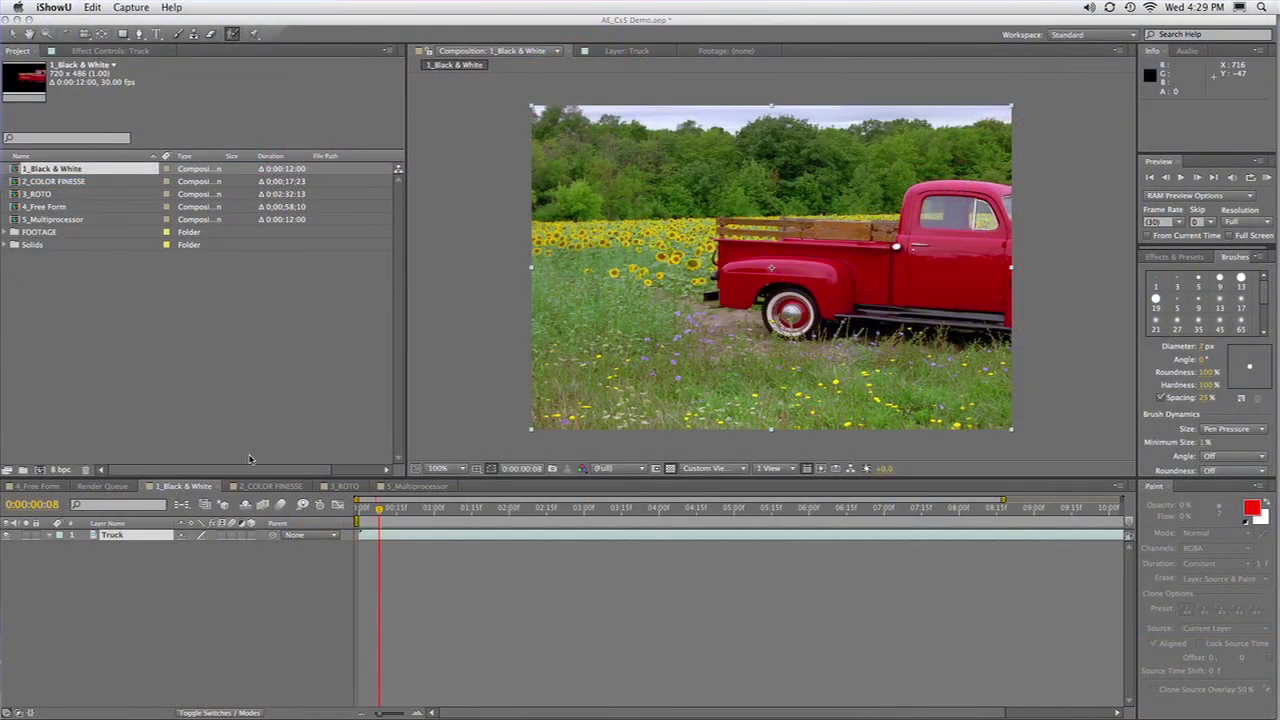
Bring the After Effects window with the AE_CS5 Demo project to the front
left_click(195, 397)
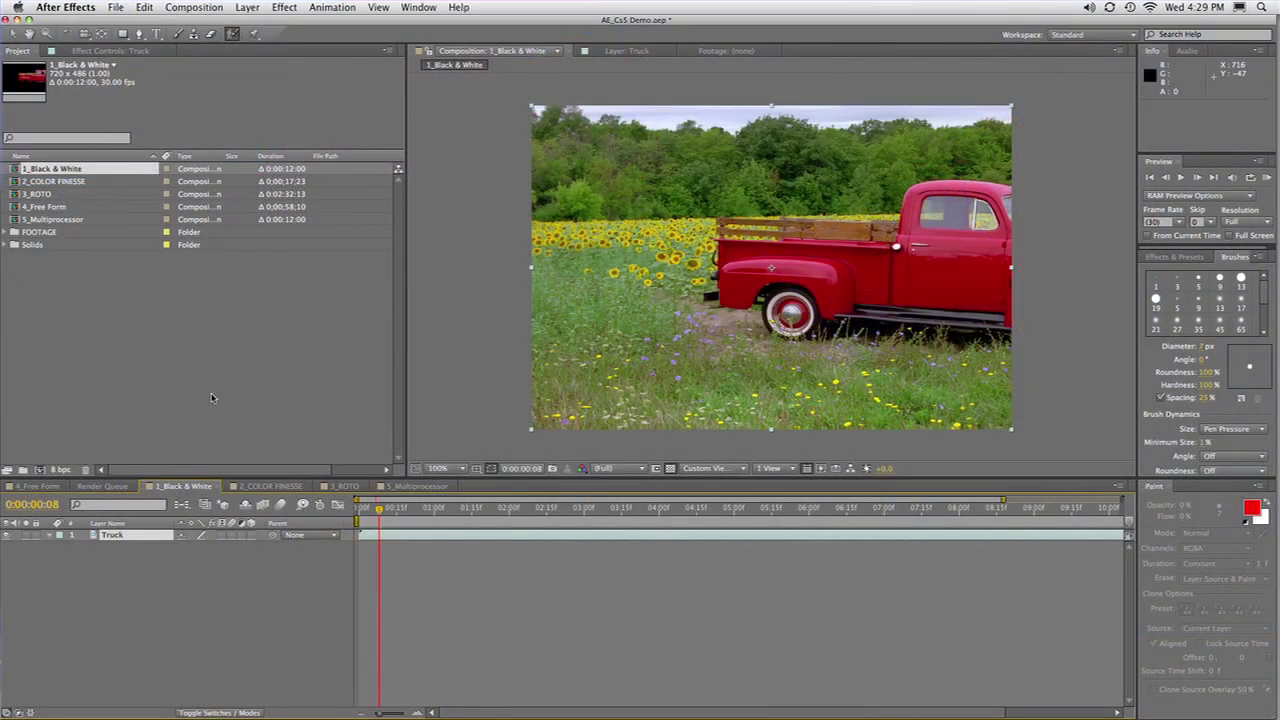
Add a new adjustment layer to the 1_Black & White composition from the Layer menu
left_click(250, 7)
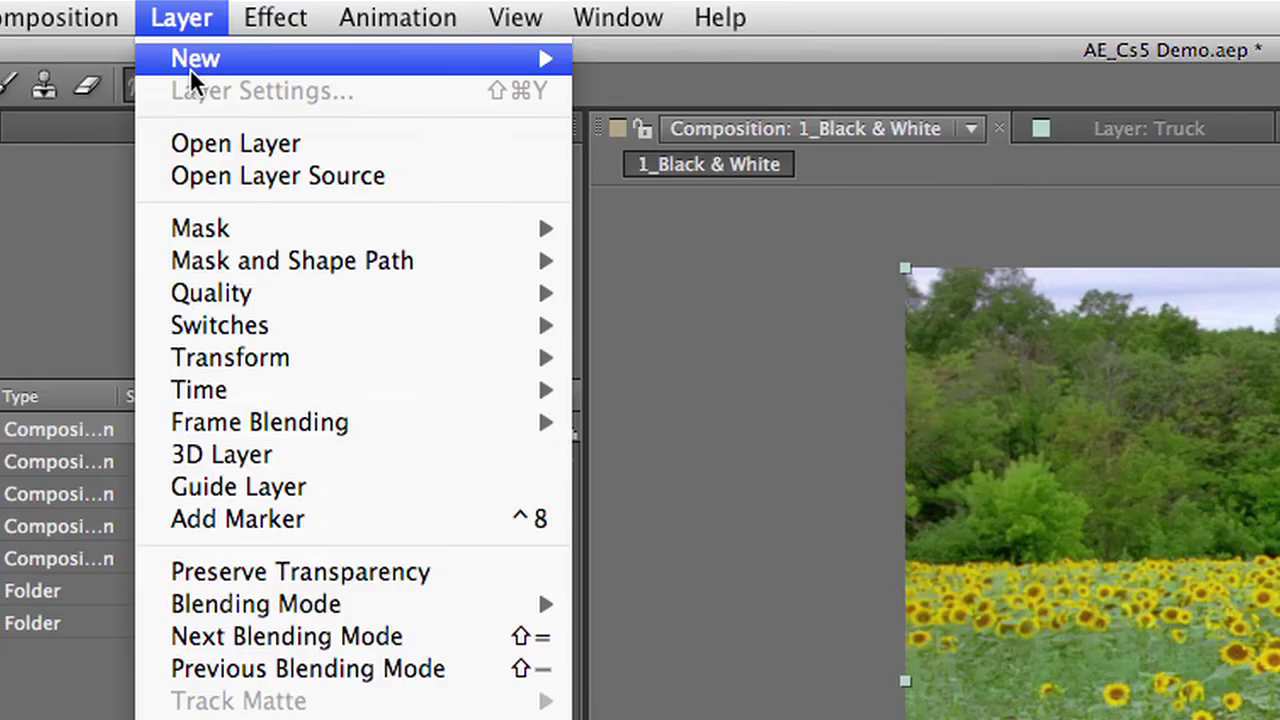
mouse_move(443, 70)
left_click(809, 256)
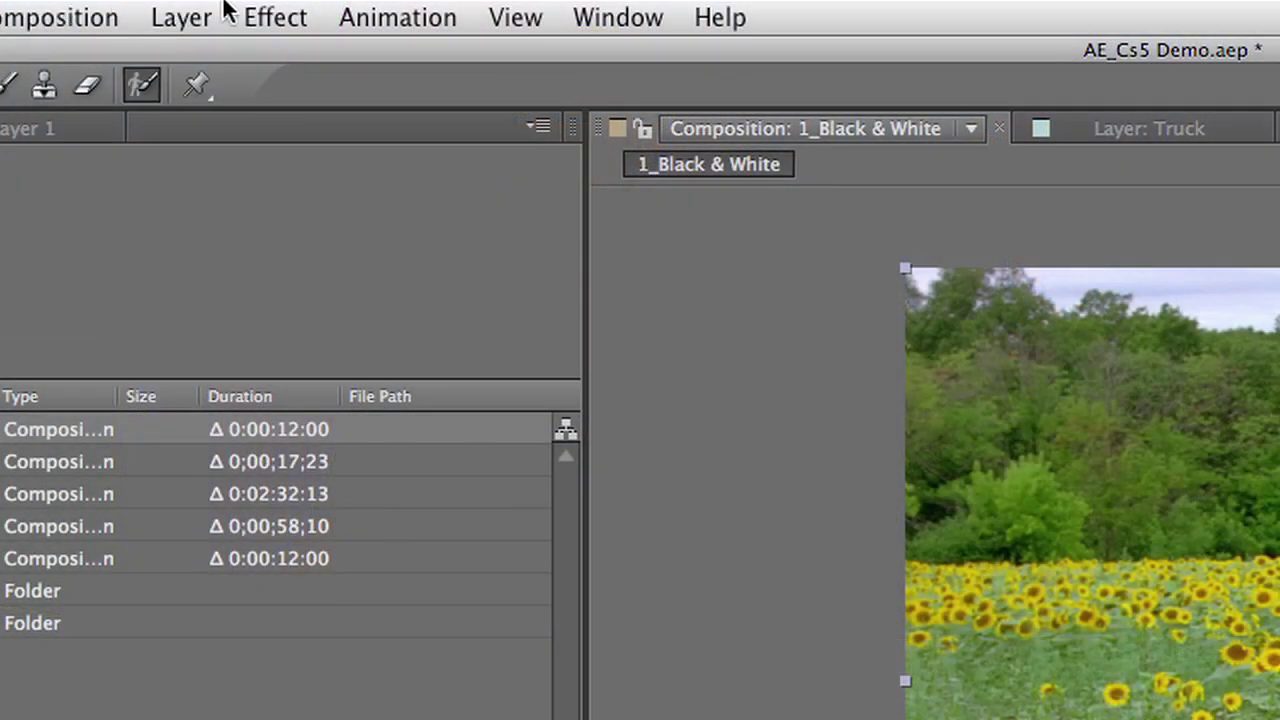
Apply Color Correction > Black & White to Adjustment Layer 1, turning the truck scene greyscale
left_click(228, 12)
mouse_move(276, 17)
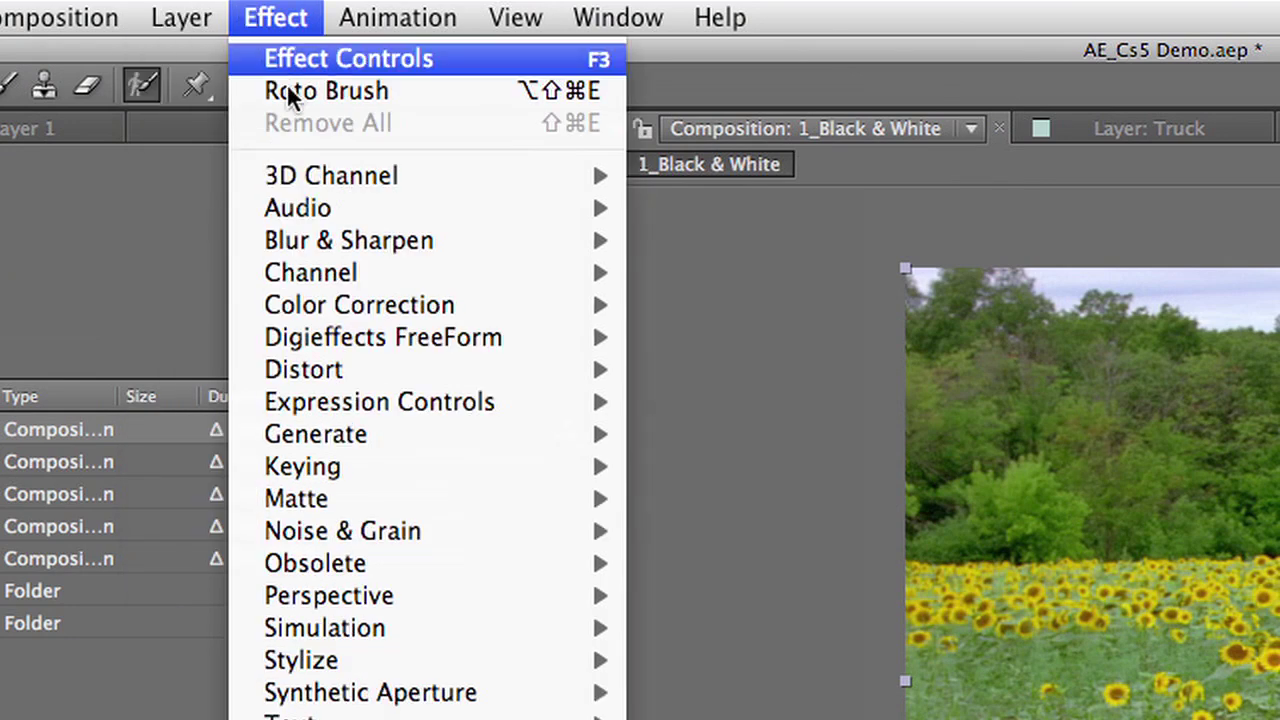
mouse_move(341, 303)
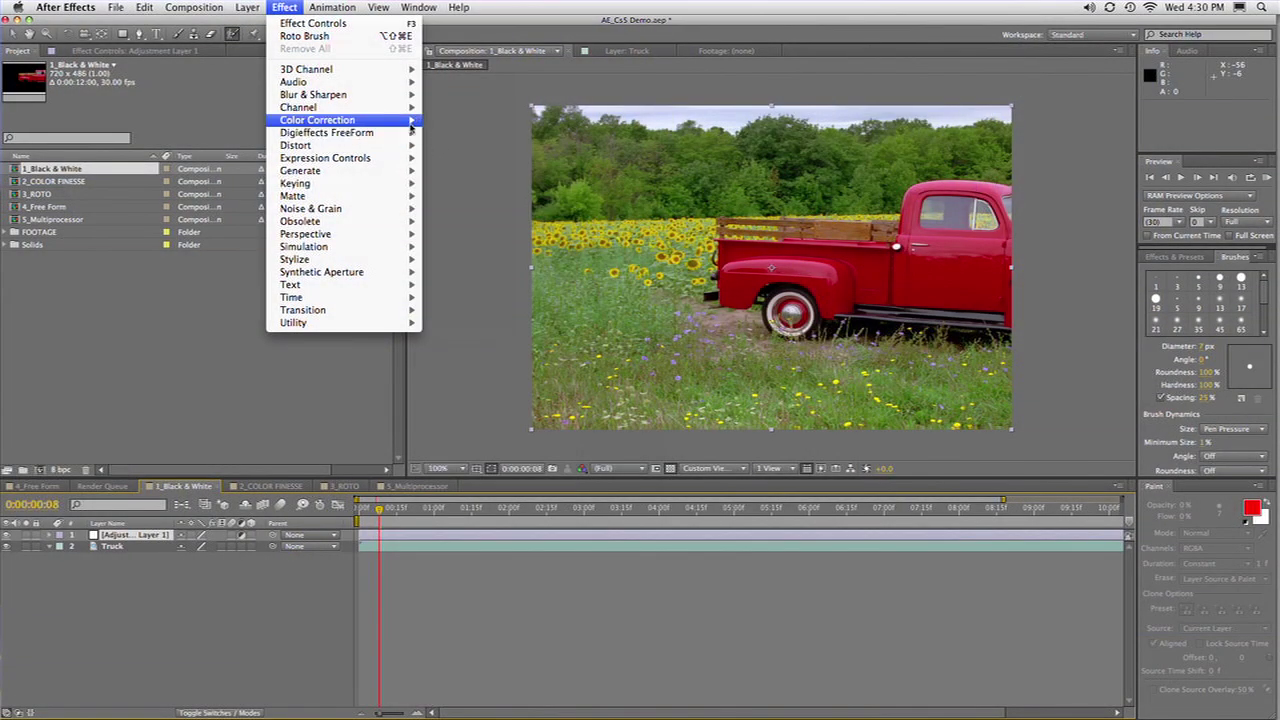
mouse_move(410, 122)
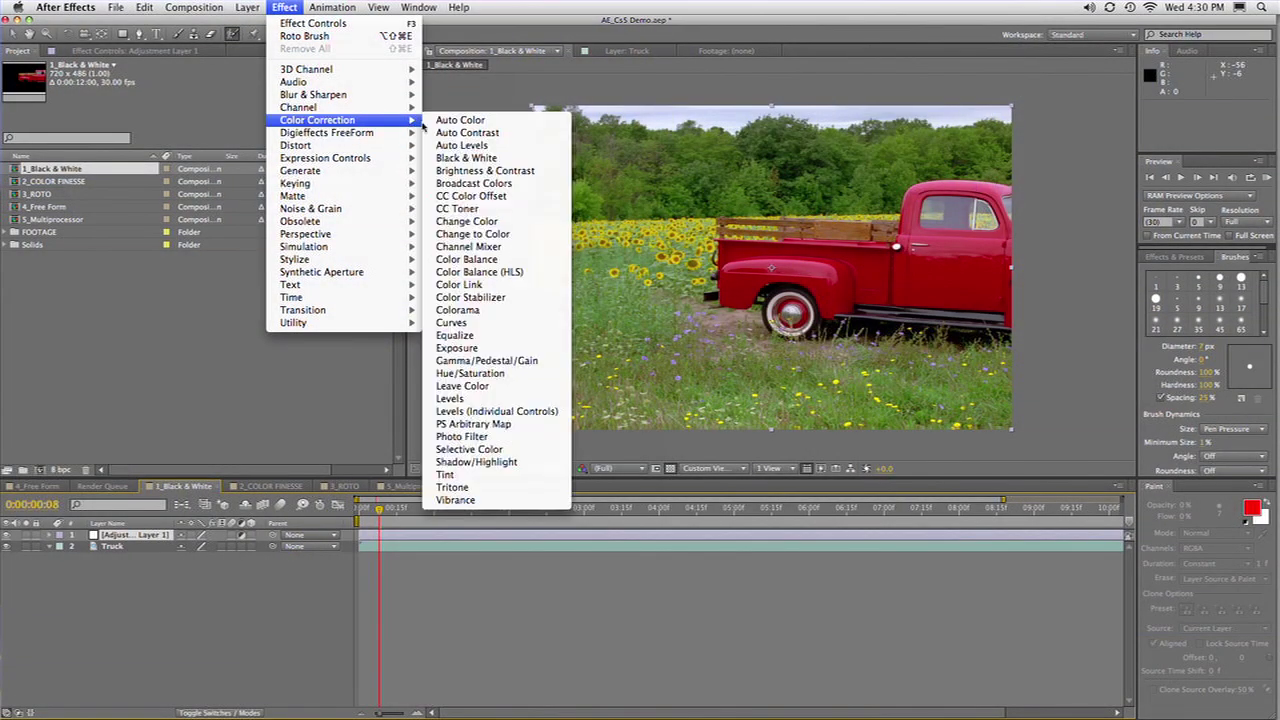
left_click(465, 157)
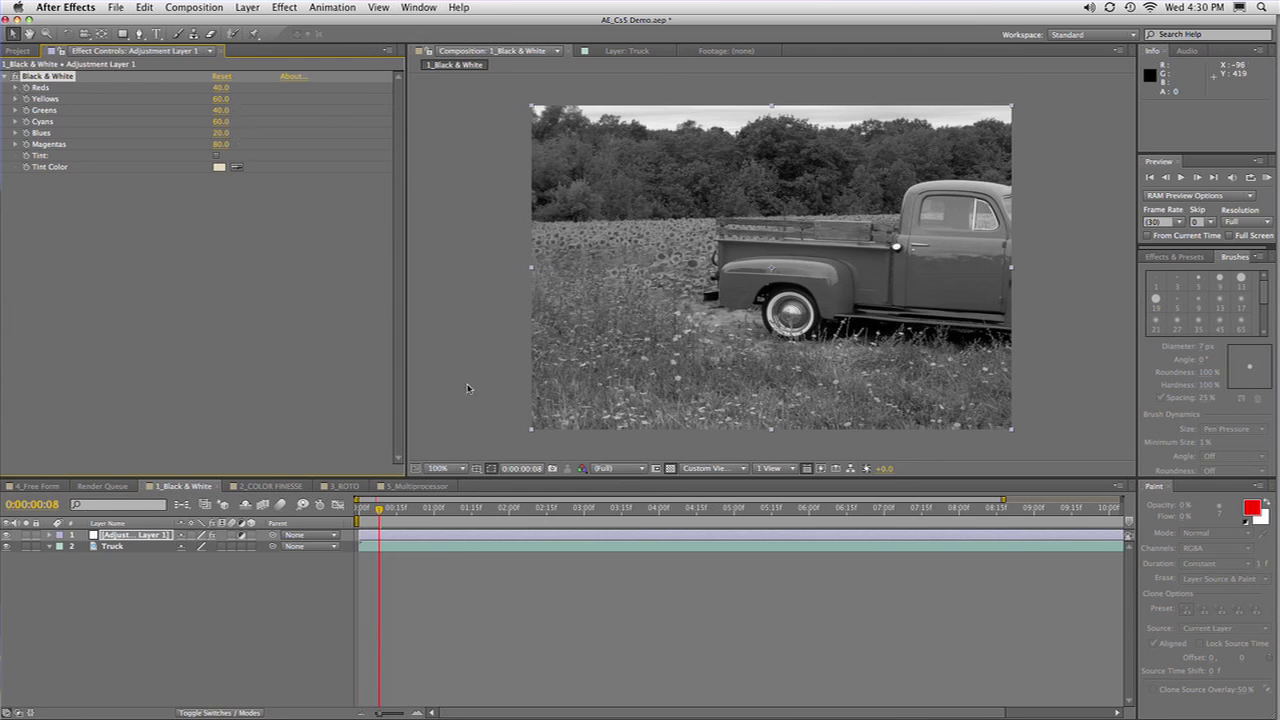
At 0:00:02:25, raise the Black & White Reds value to 120
left_click(572, 508)
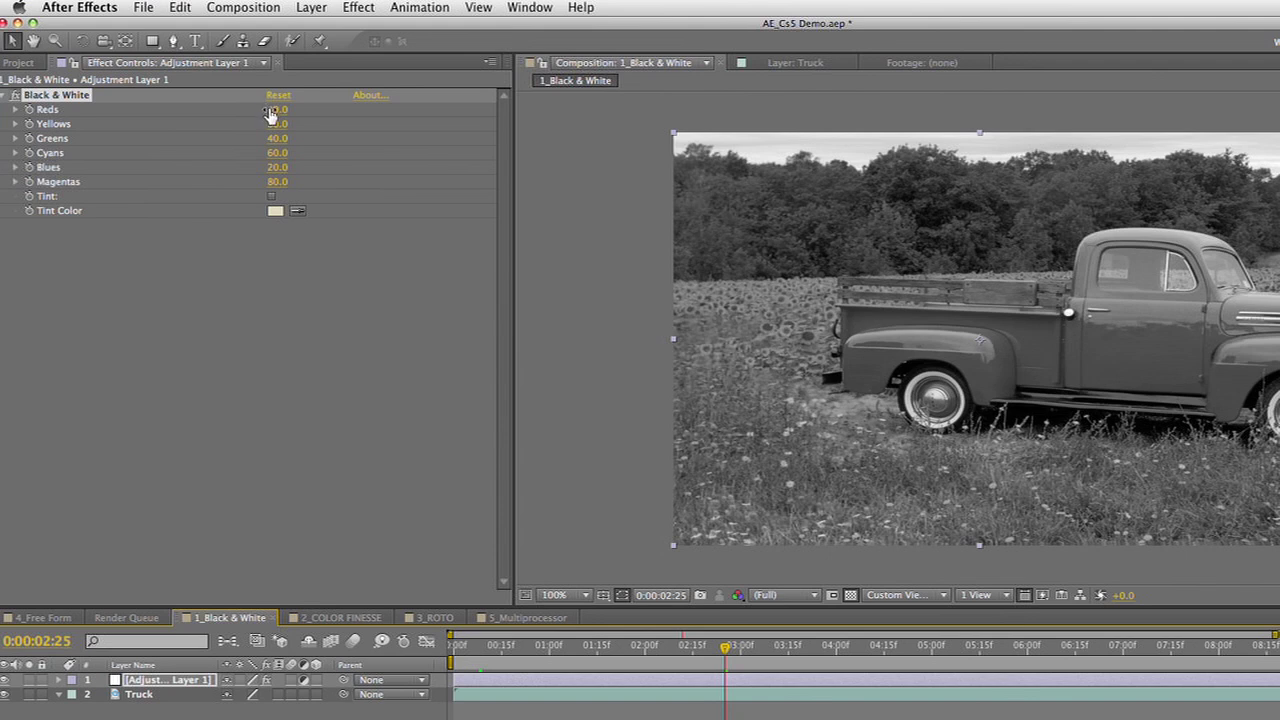
left_click(272, 109)
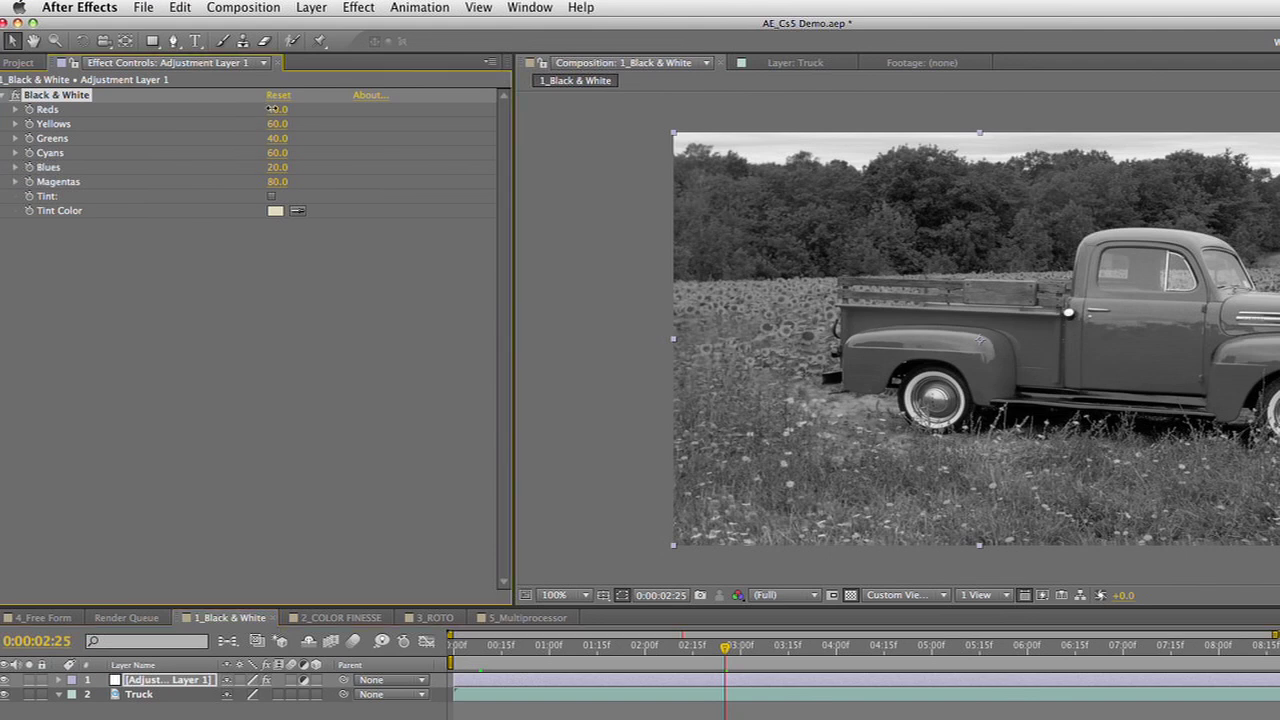
left_click_drag(292, 108, 331, 108)
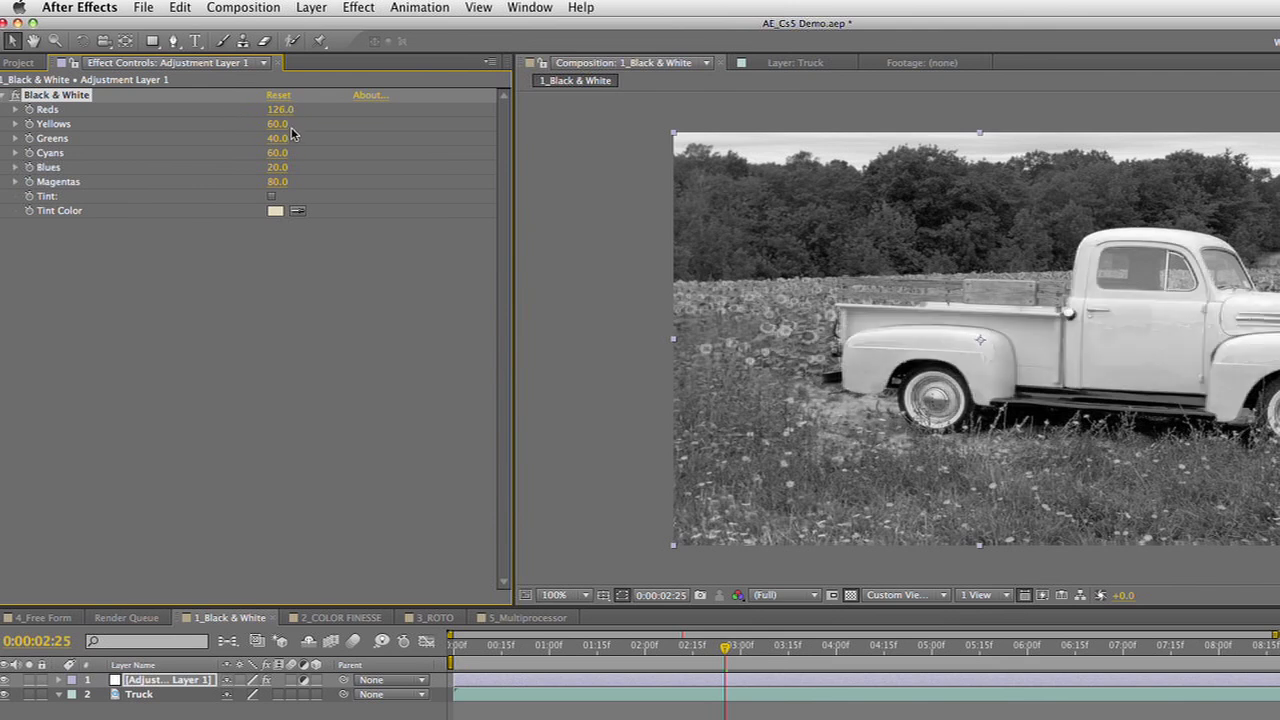
left_click(283, 110)
type("120")
key("Return")
Set Yellows to 44, Blues to -57 and Reds to 111, then toggle the effect to compare
left_click_drag(272, 124, 262, 126)
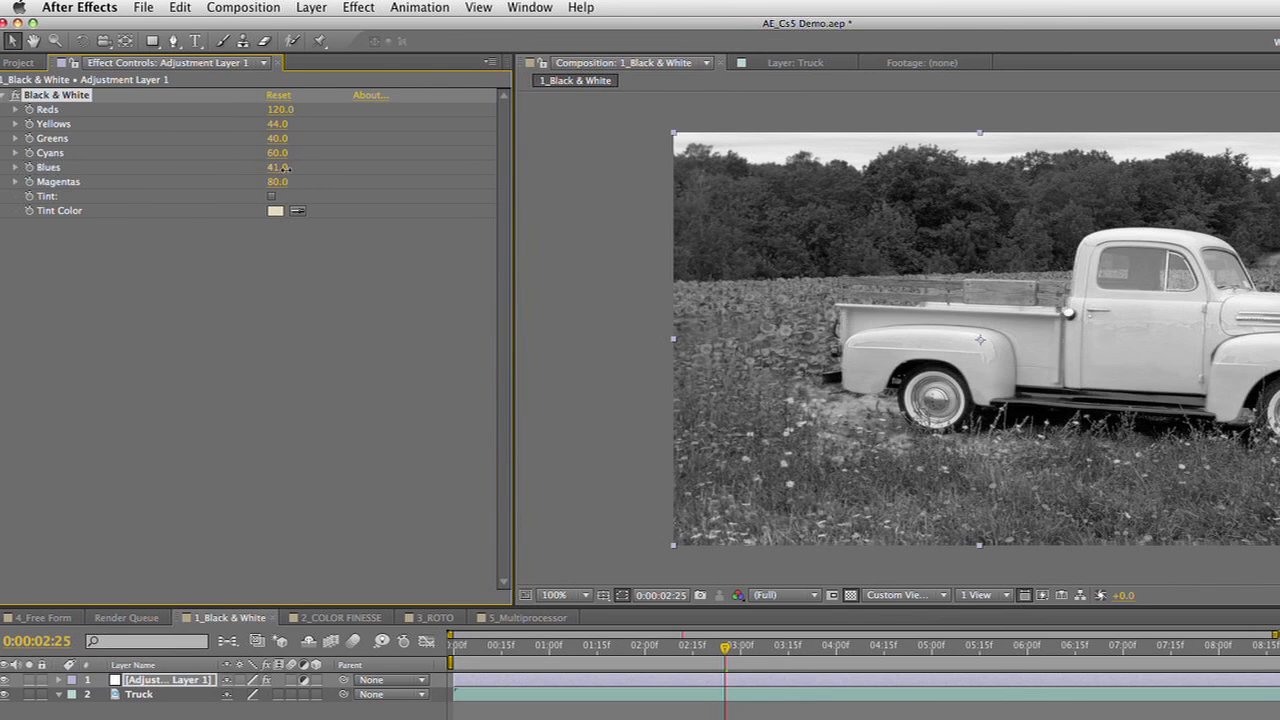
left_click_drag(288, 175, 315, 177)
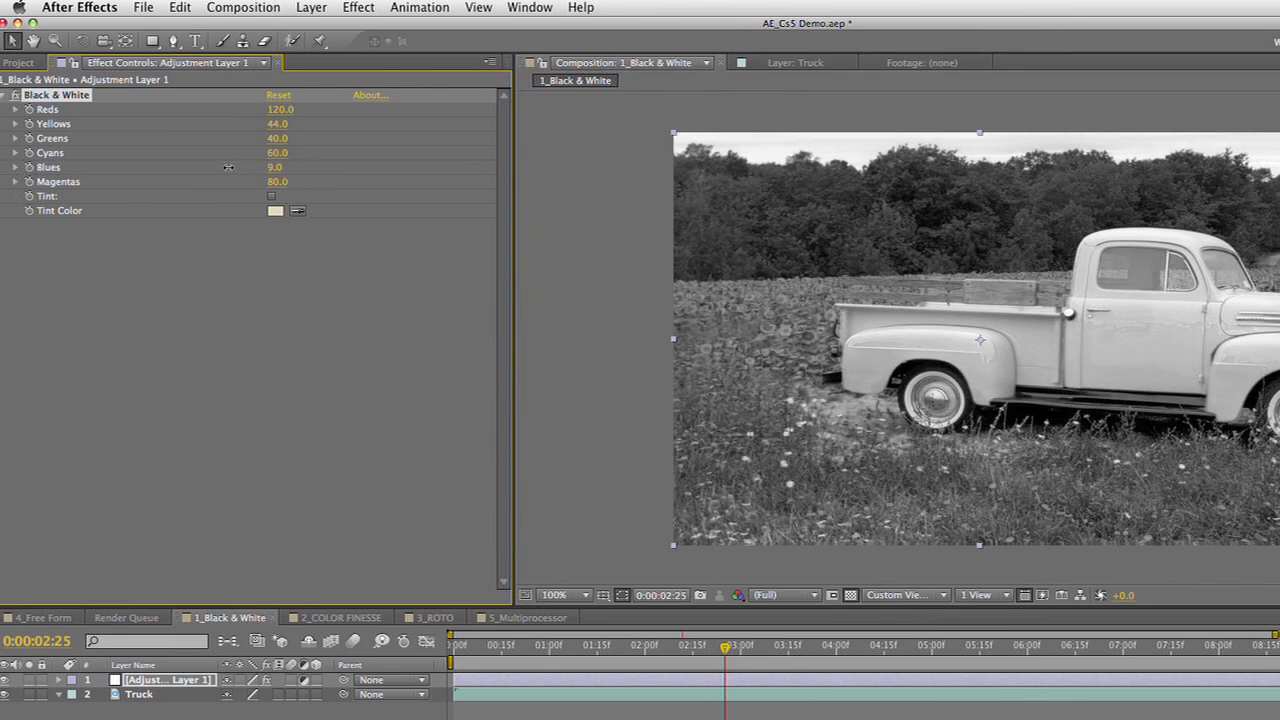
left_click_drag(272, 168, 222, 167)
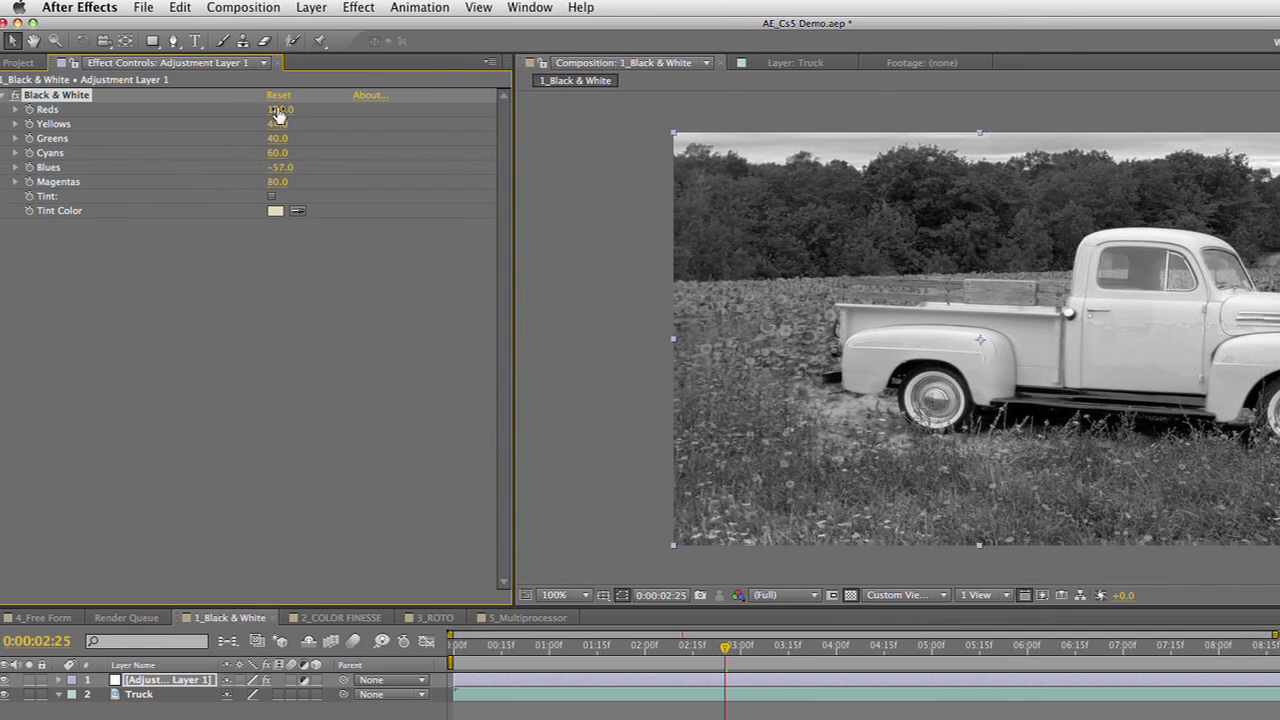
left_click_drag(270, 108, 273, 115)
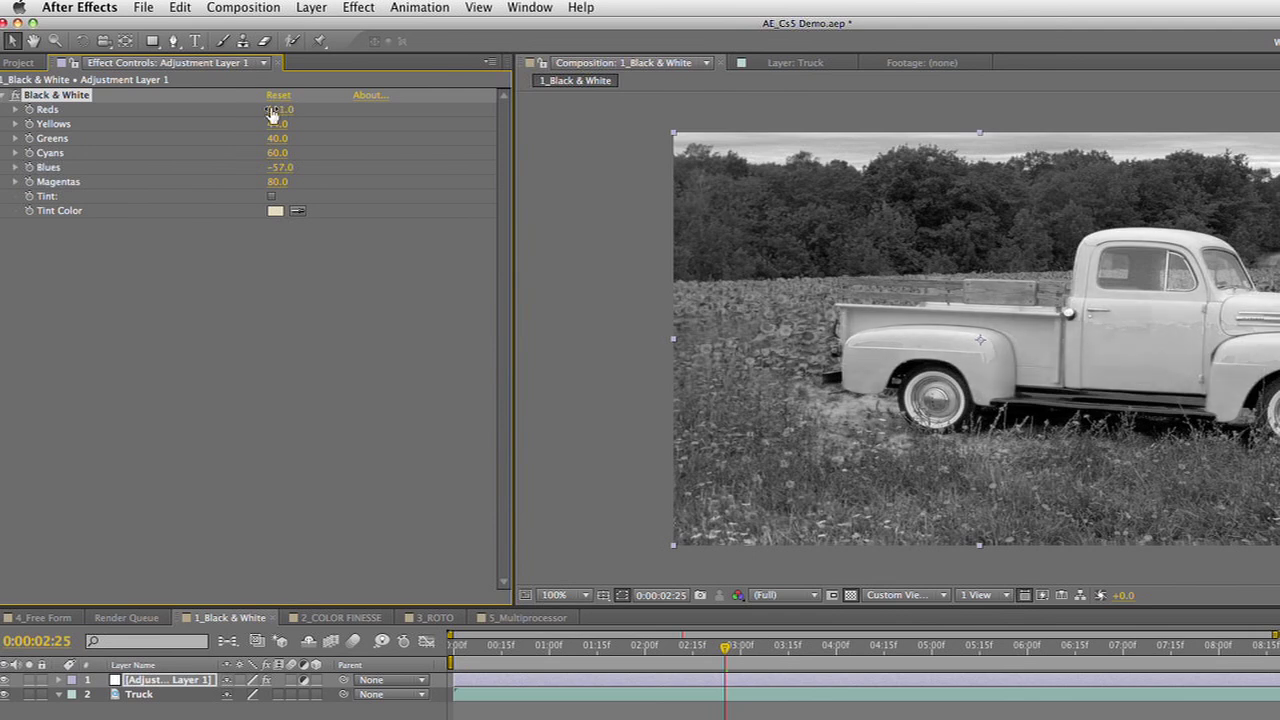
left_click(16, 96)
left_click(16, 96)
Set the Black & White tint colour to a light blue
left_click(275, 212)
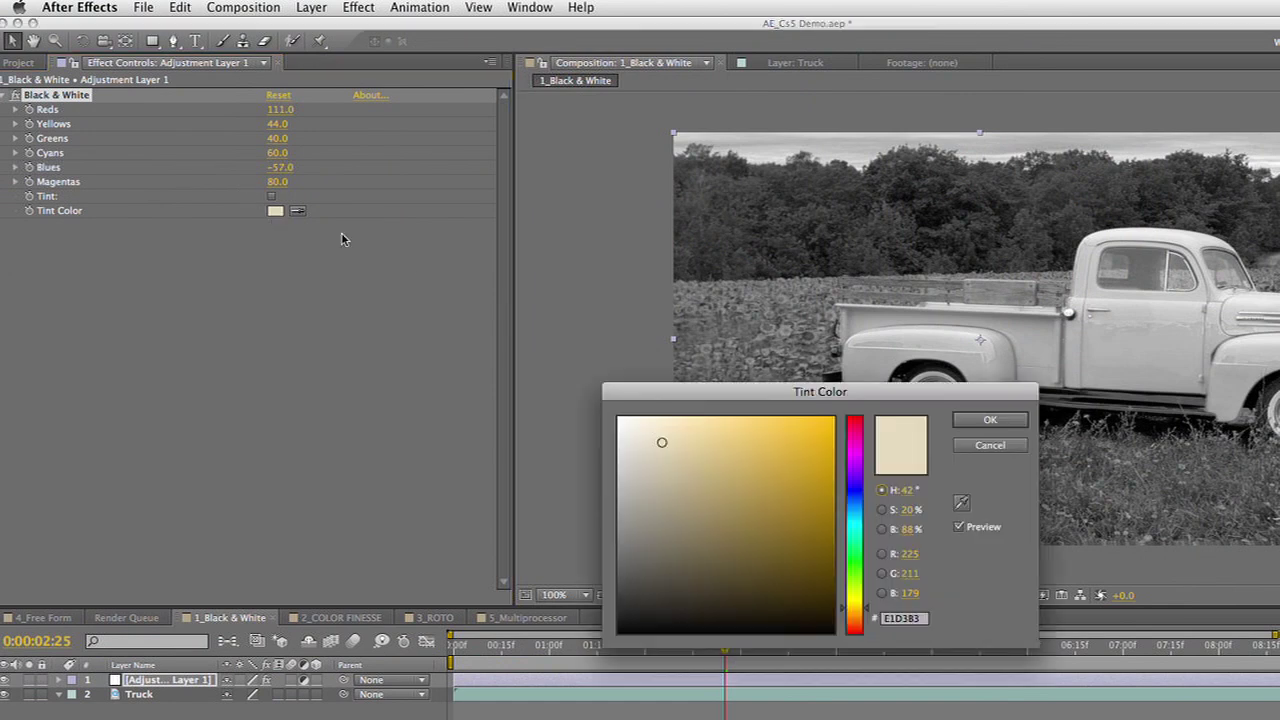
left_click(855, 500)
left_click(711, 430)
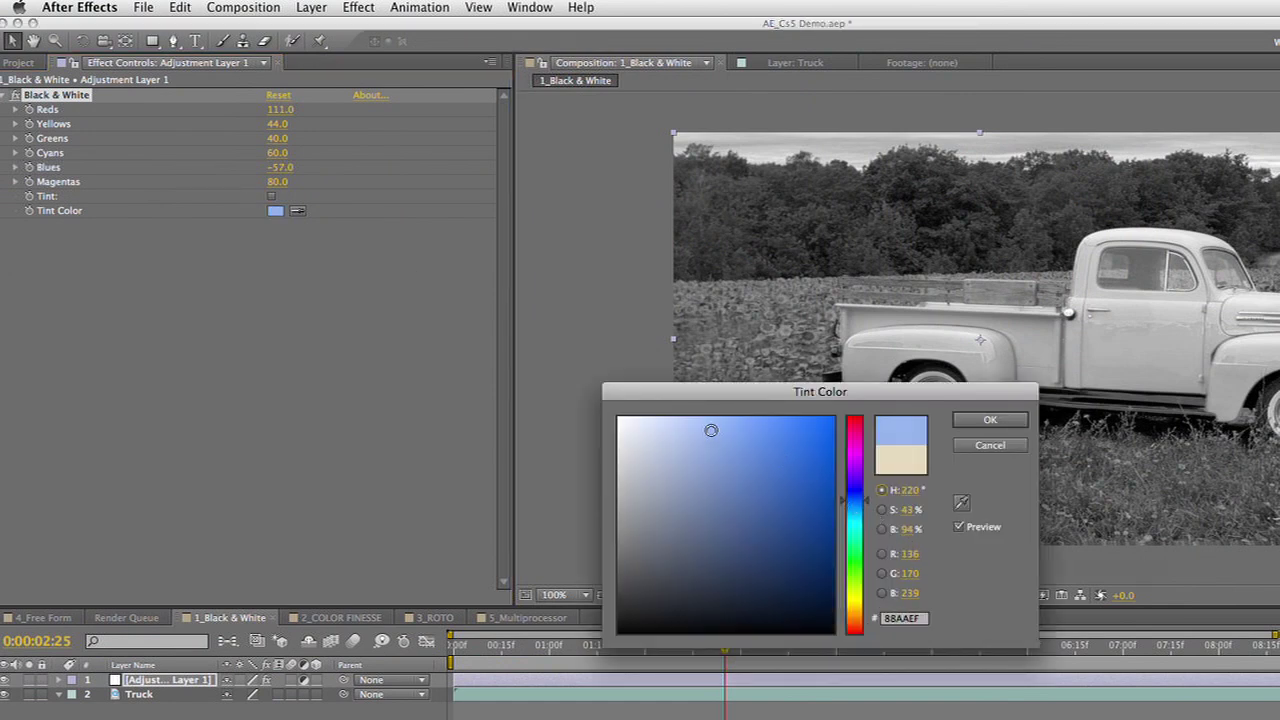
left_click(980, 421)
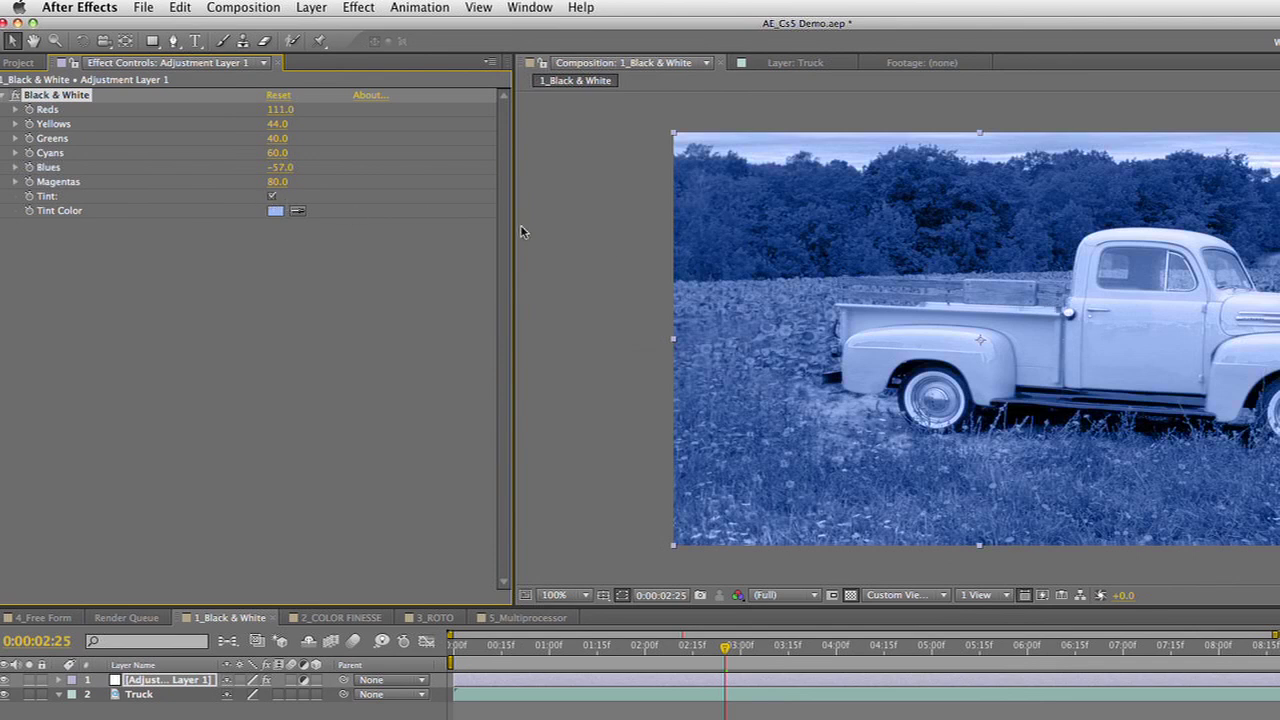
Change the tint colour to a paler blue (B8CDF9)
left_click(277, 213)
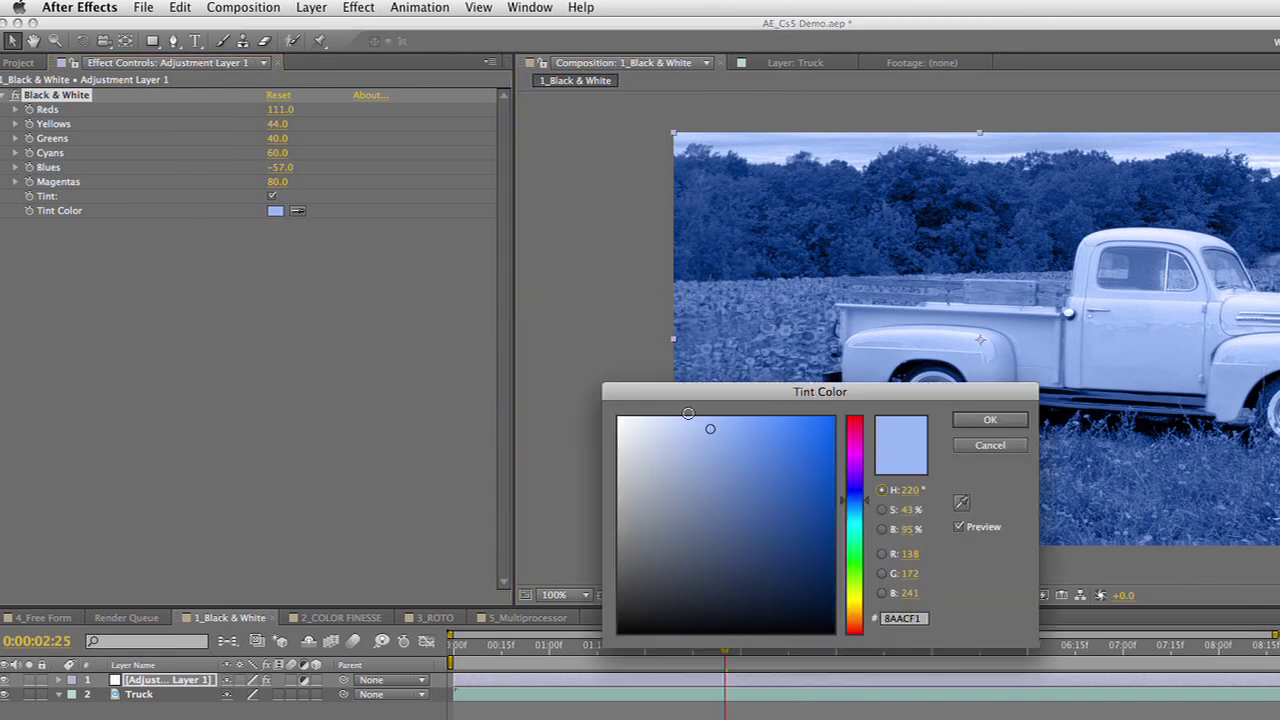
left_click_drag(710, 428, 674, 423)
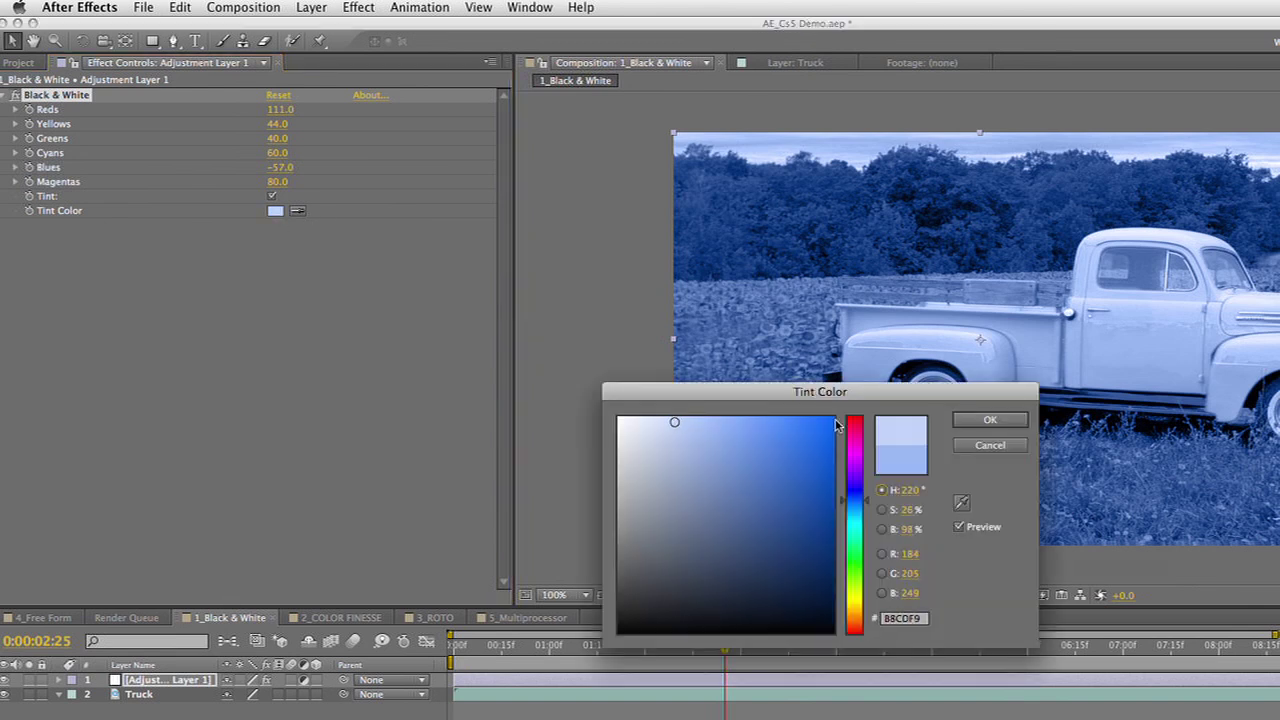
left_click(1005, 421)
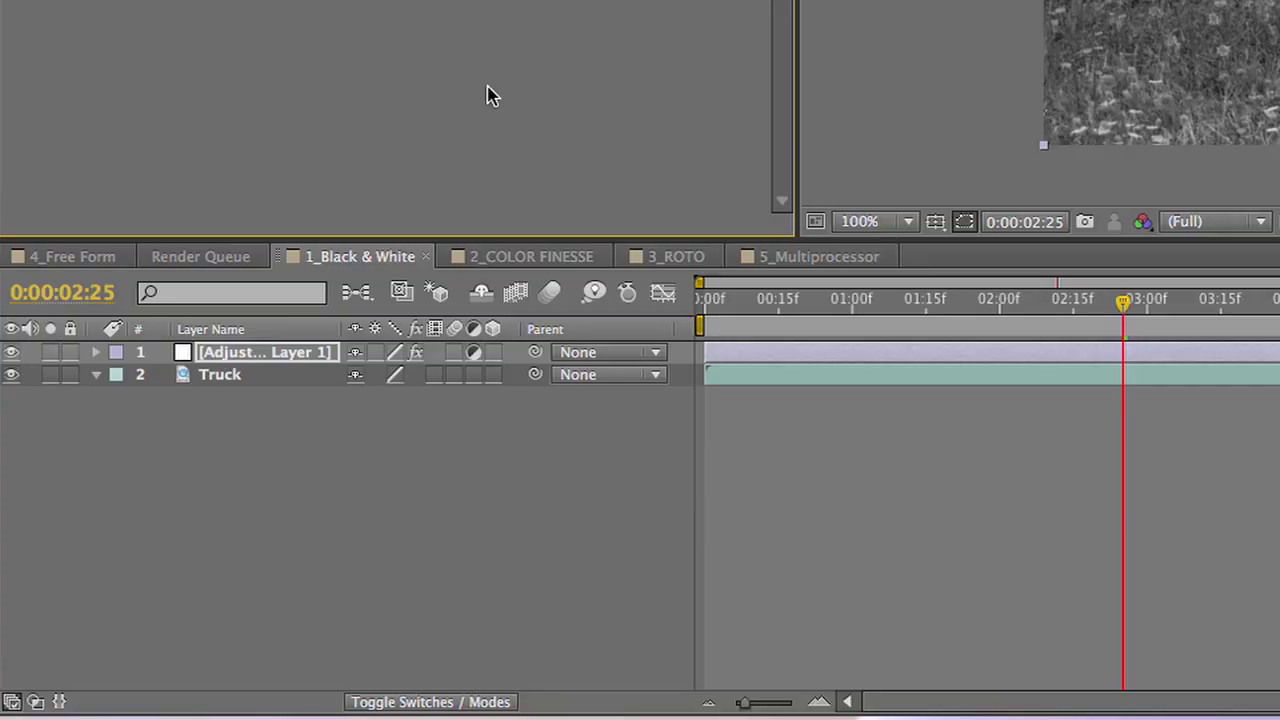
Show the Modes column and switch Adjustment Layer 1 from Multiply to a Color-family blend mode
left_click(152, 680)
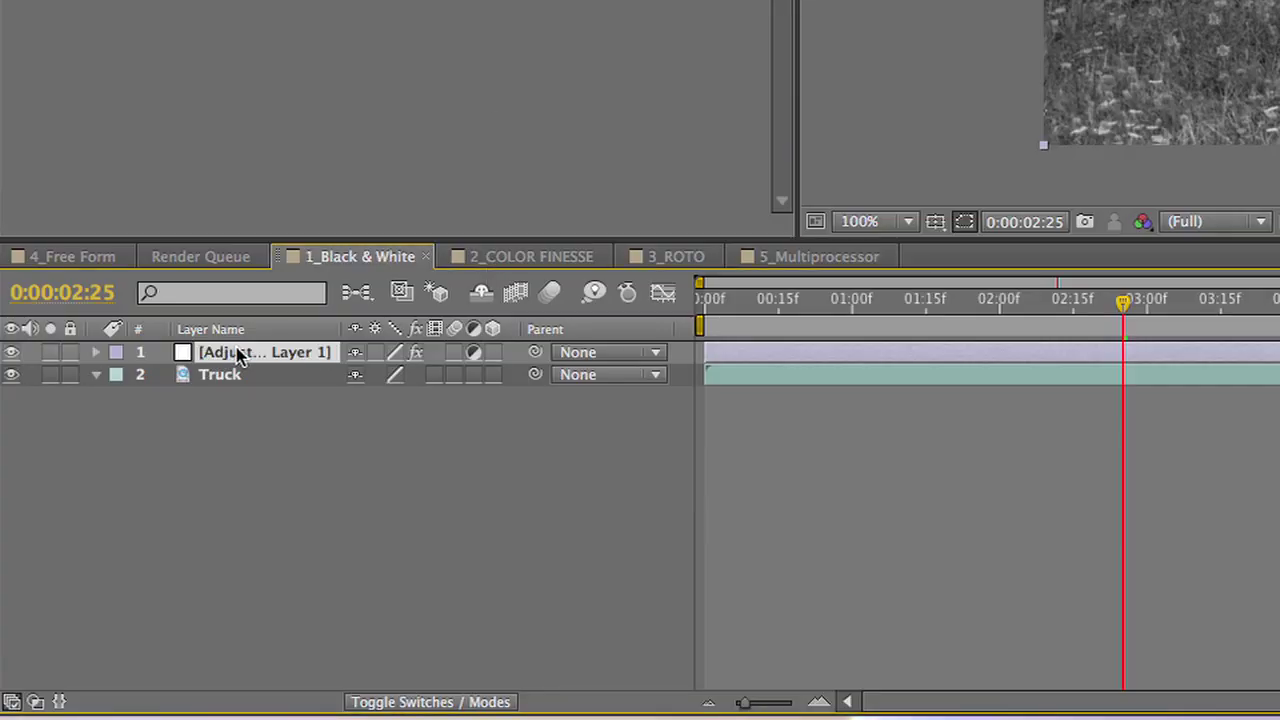
left_click(497, 702)
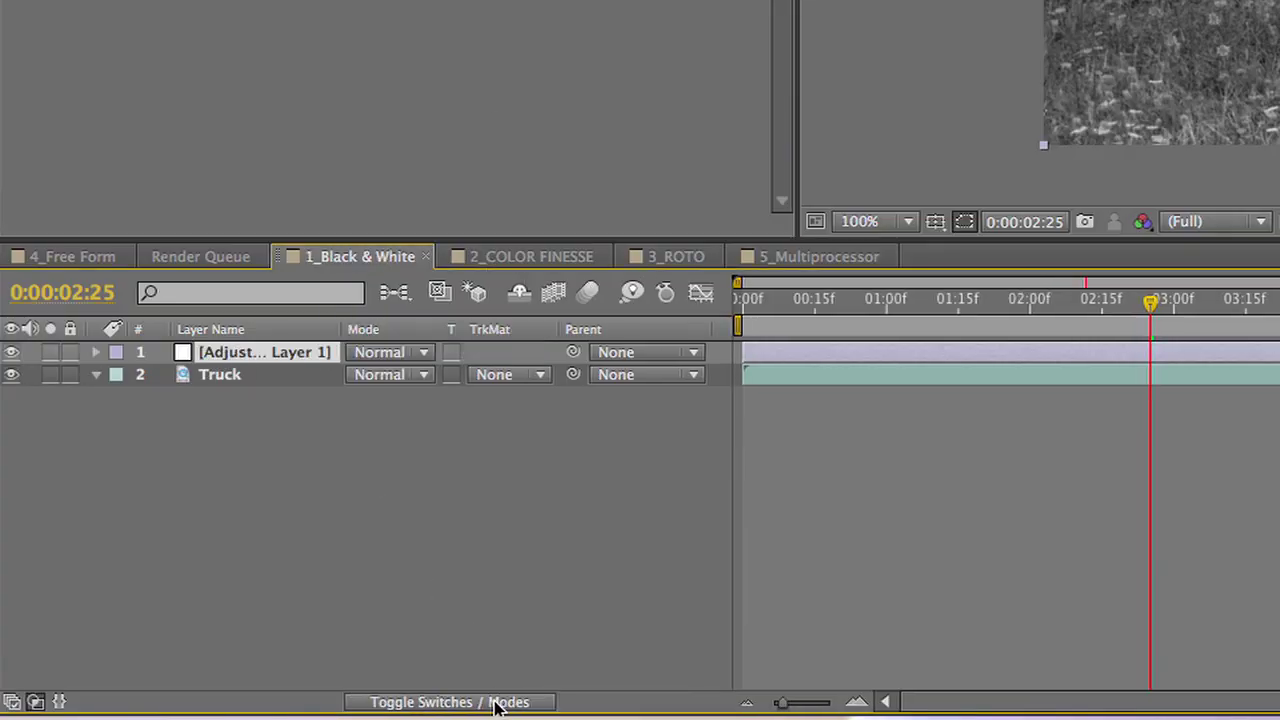
left_click(424, 354)
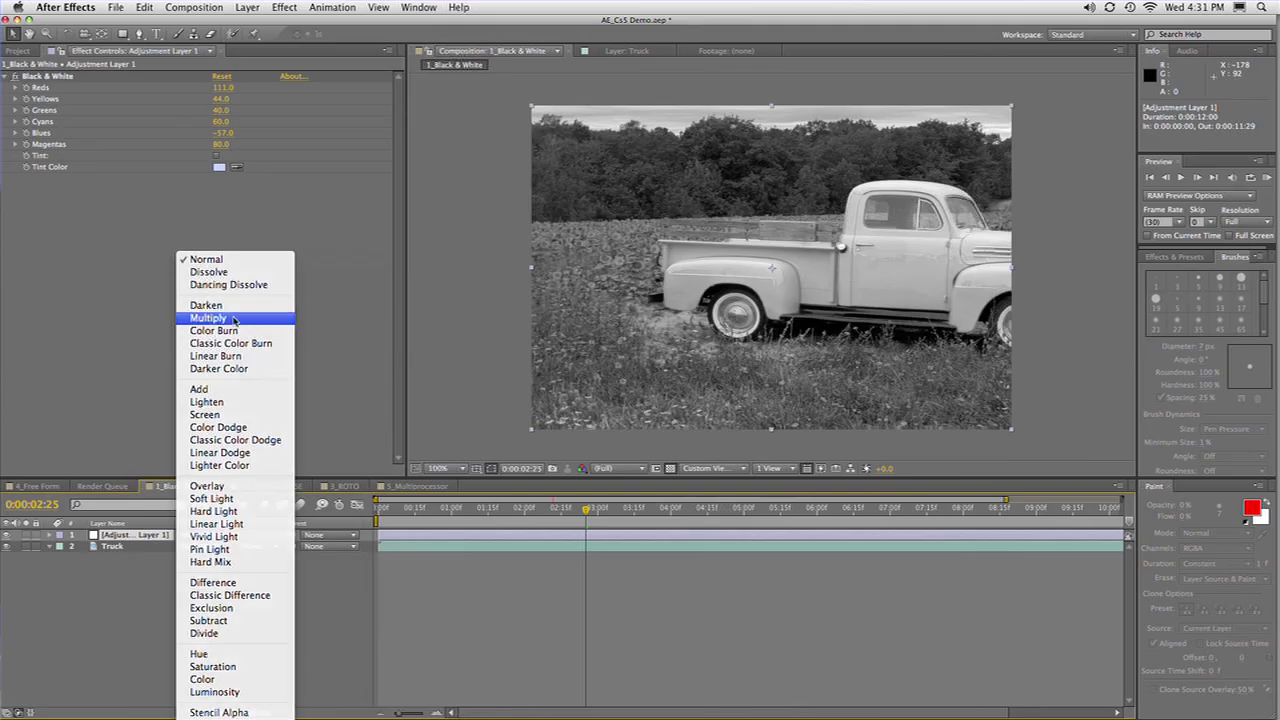
left_click(458, 0)
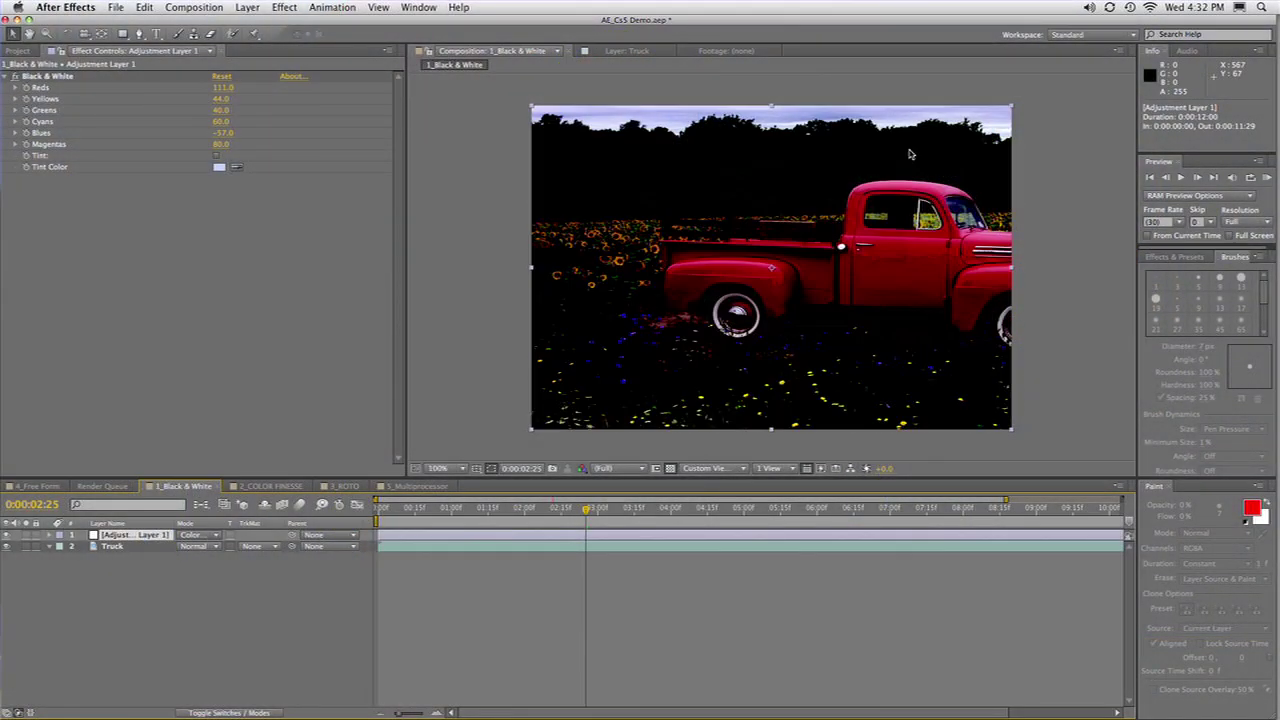
Cycle Adjustment Layer 1 to a Linear blend mode and lower its Opacity
key("shift+equal")
key("shift+equal")
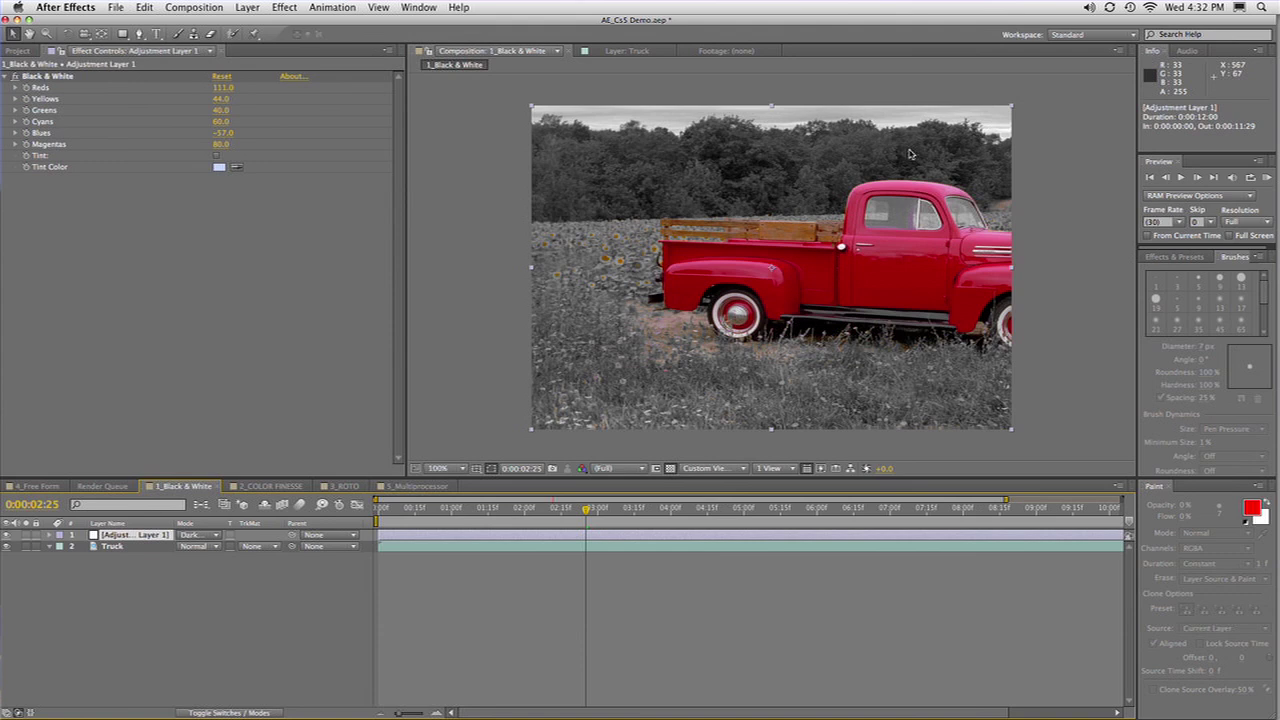
key("shift+equal")
key("shift+equal")
key("shift+equal")
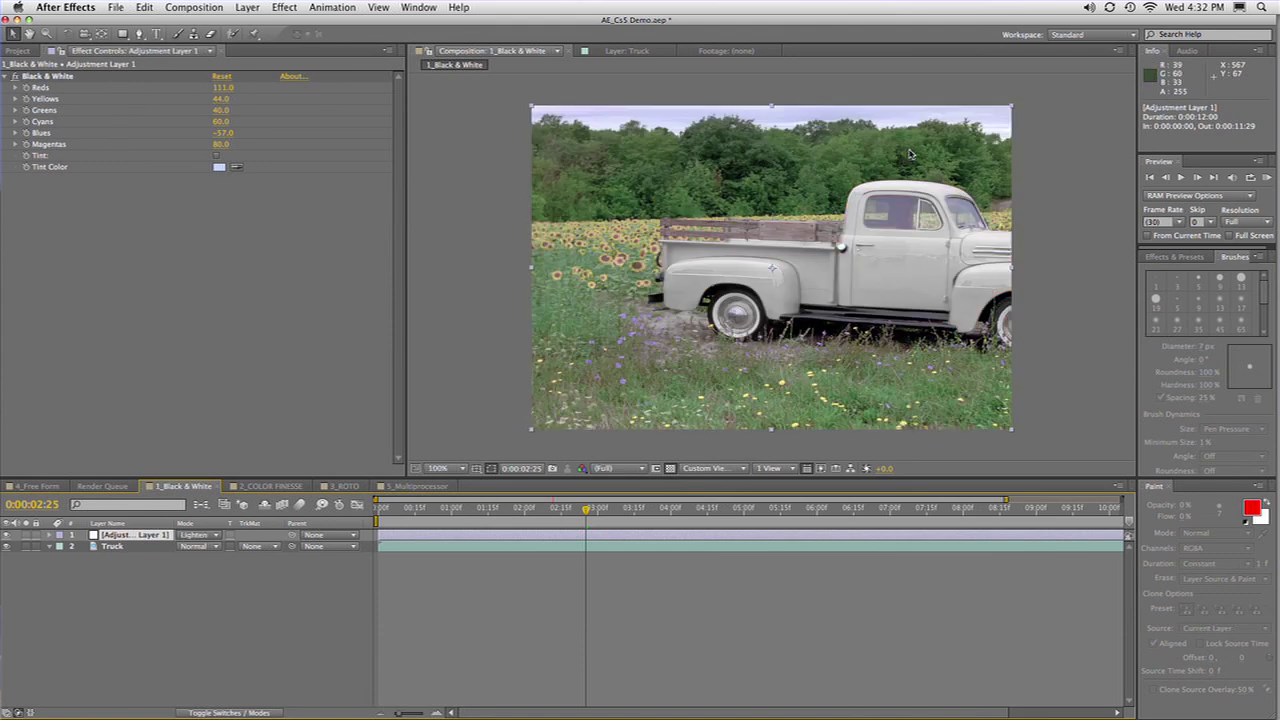
key("shift+equal")
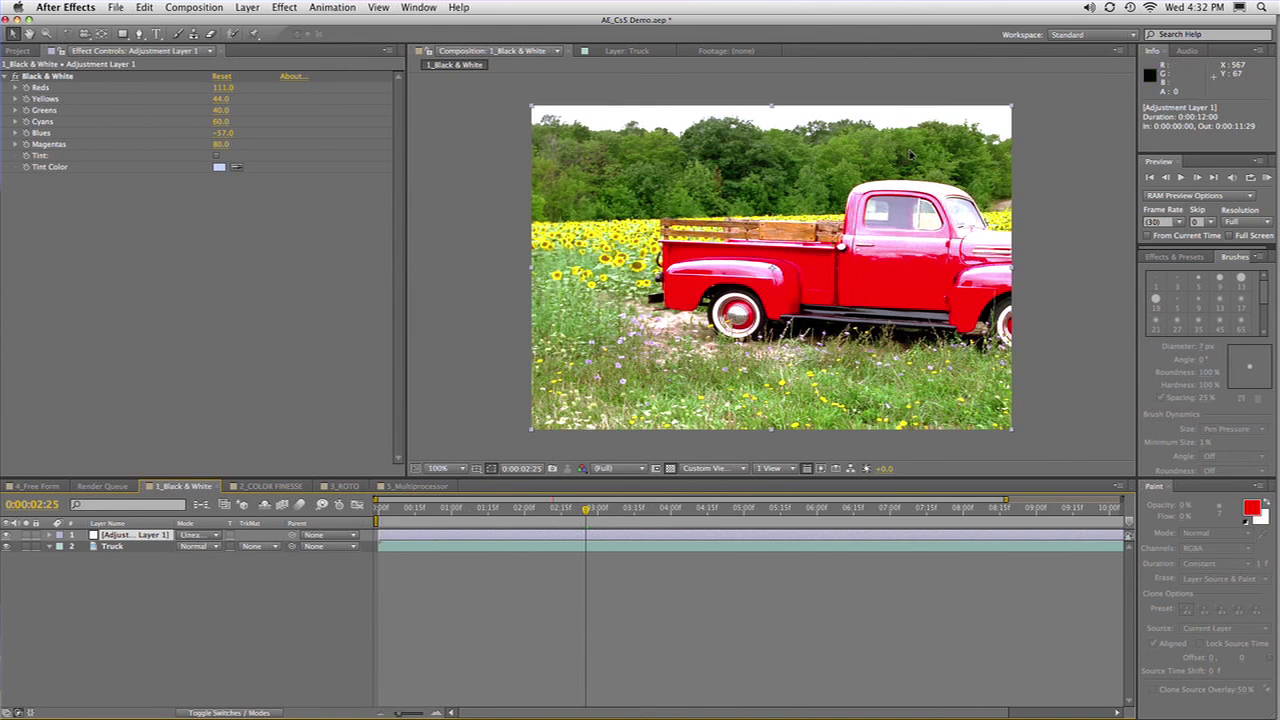
key("shift+equal")
key("shift+equal")
key("shift+equal")
key("shift+equal")
key("shift+equal")
key("shift+equal")
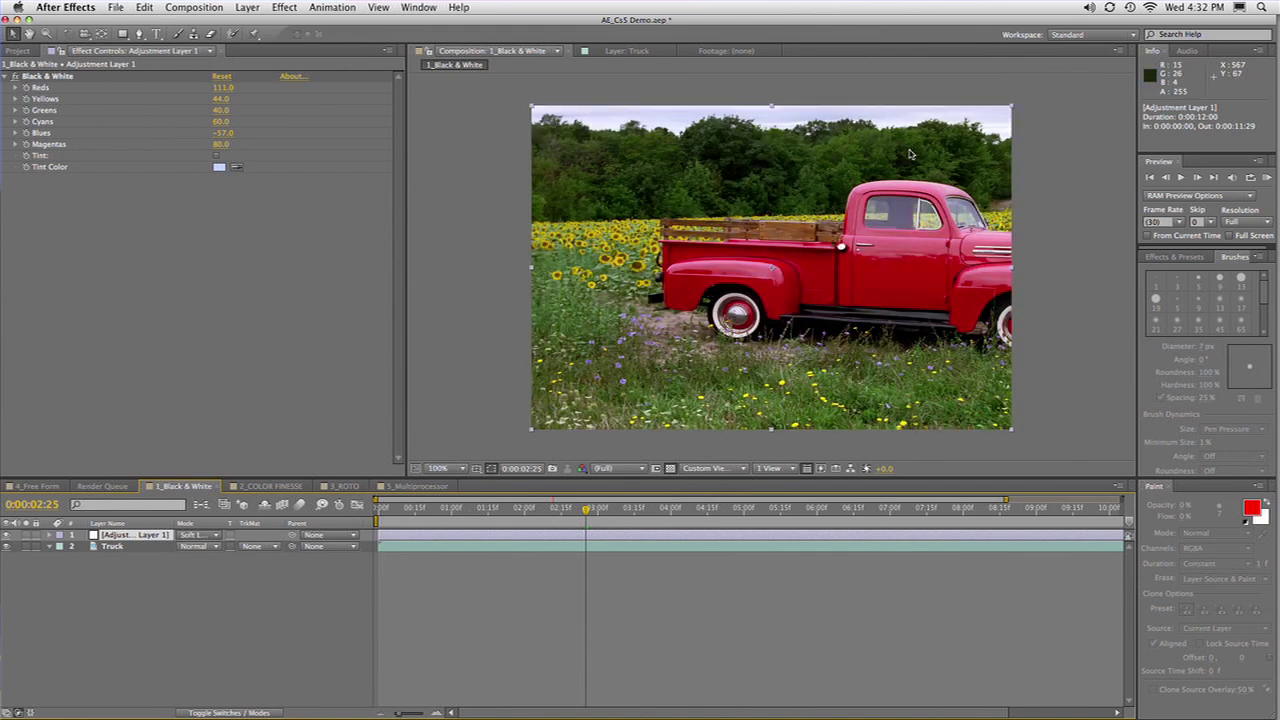
key("shift+equal")
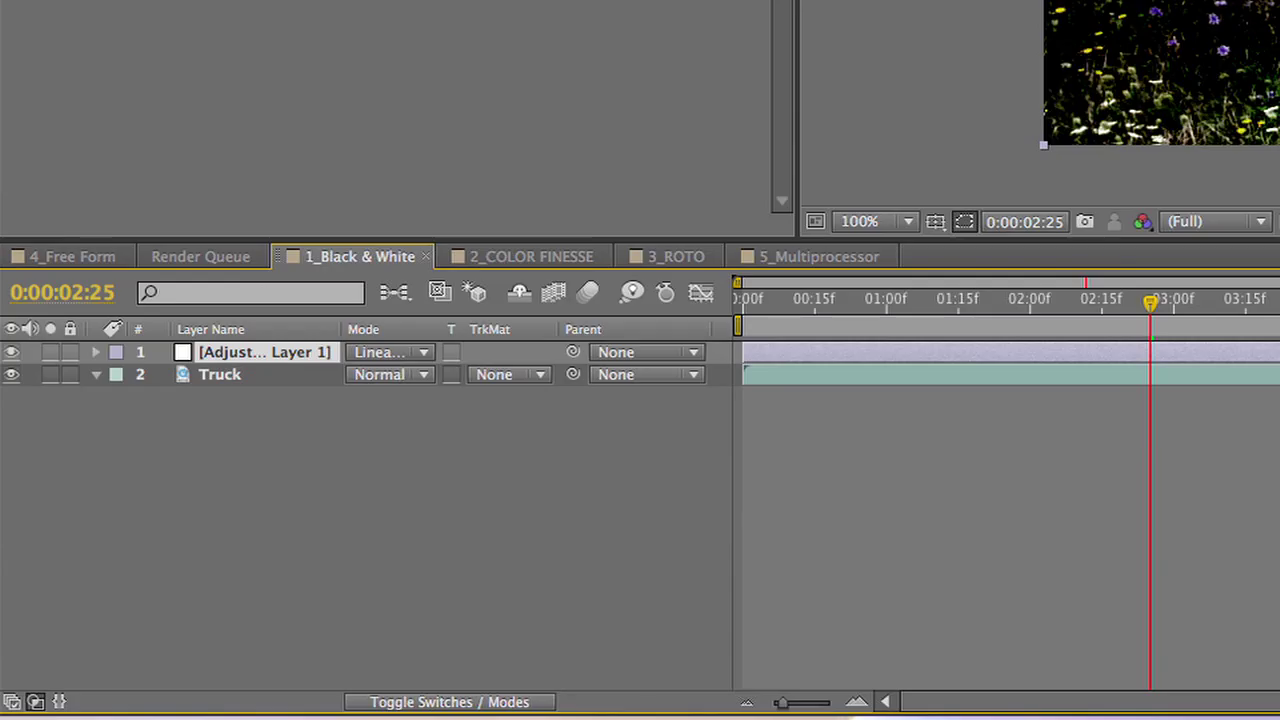
key("t")
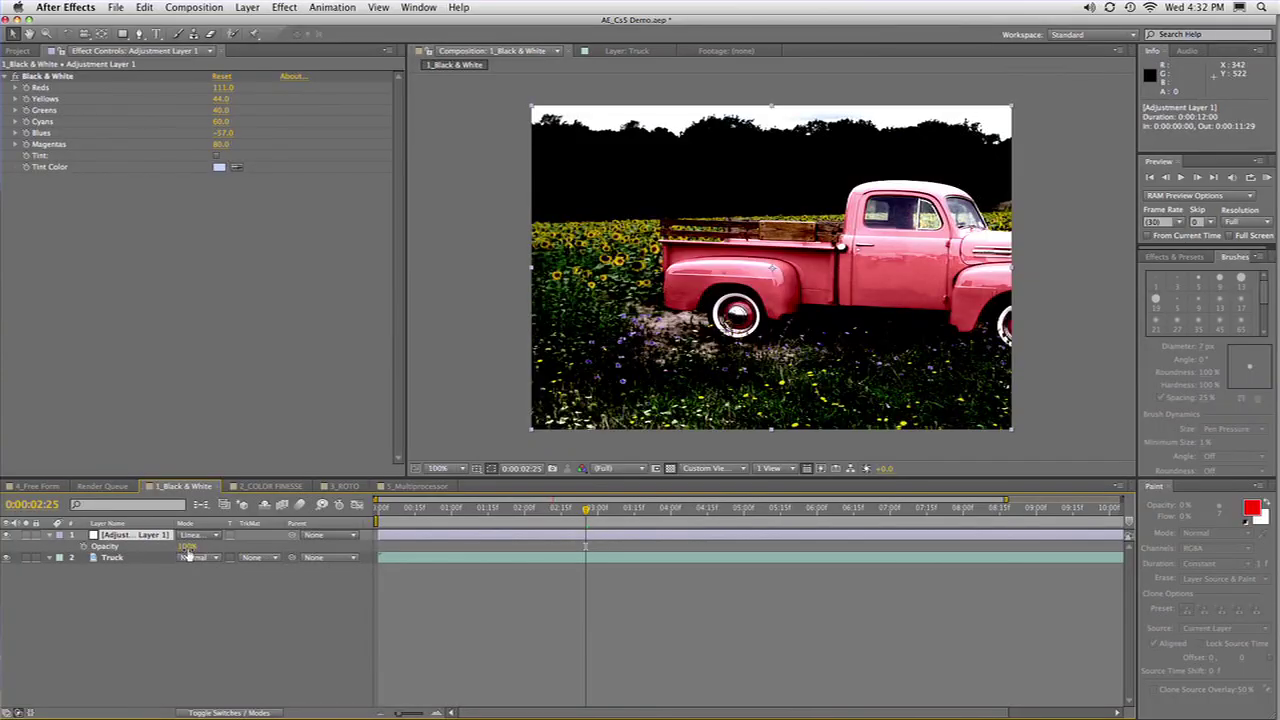
left_click(366, 374)
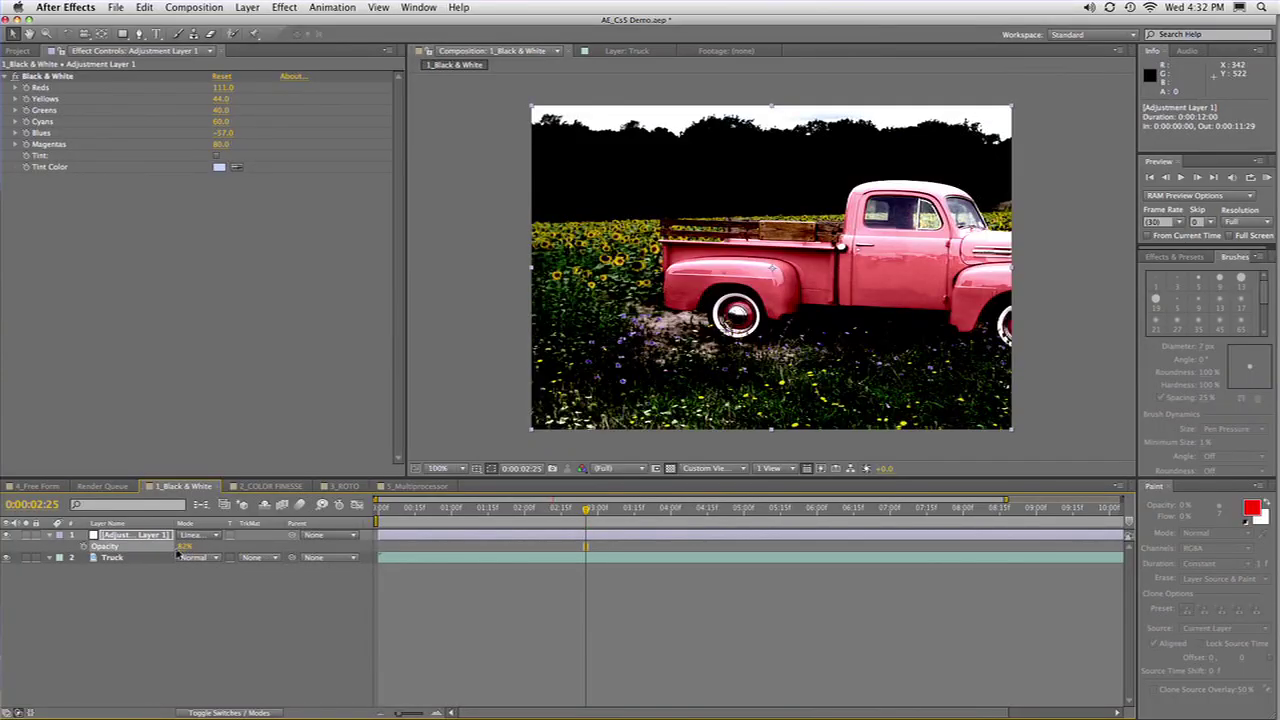